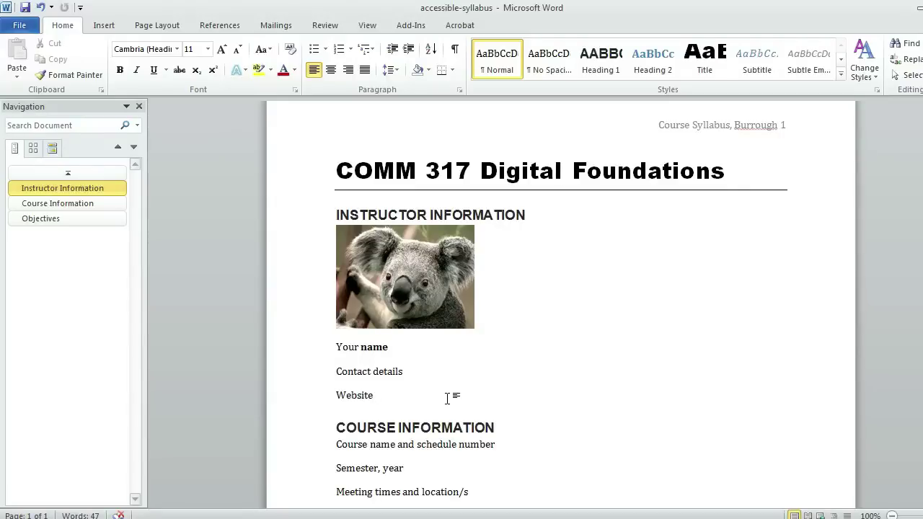
# Step: Select the koala photo under the instructor heading and bring up its context menu
pyautogui.click(422, 315)
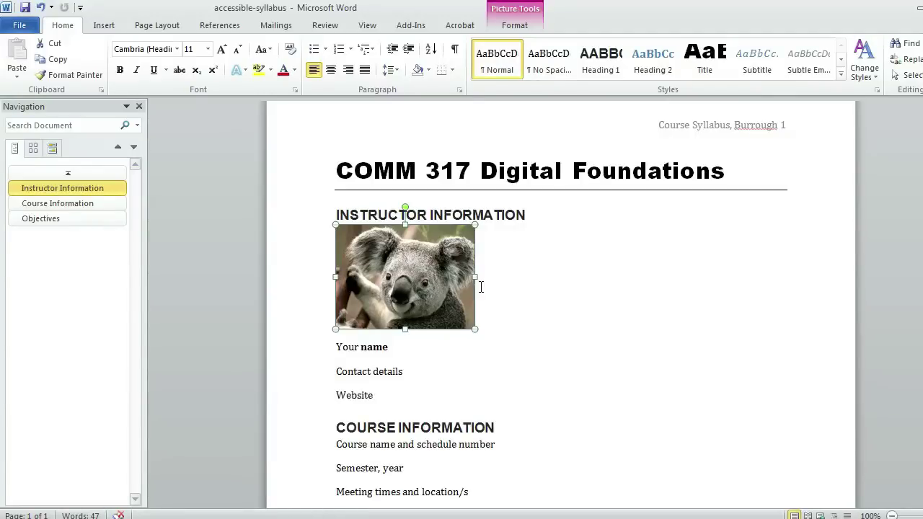
pyautogui.rightClick(422, 278)
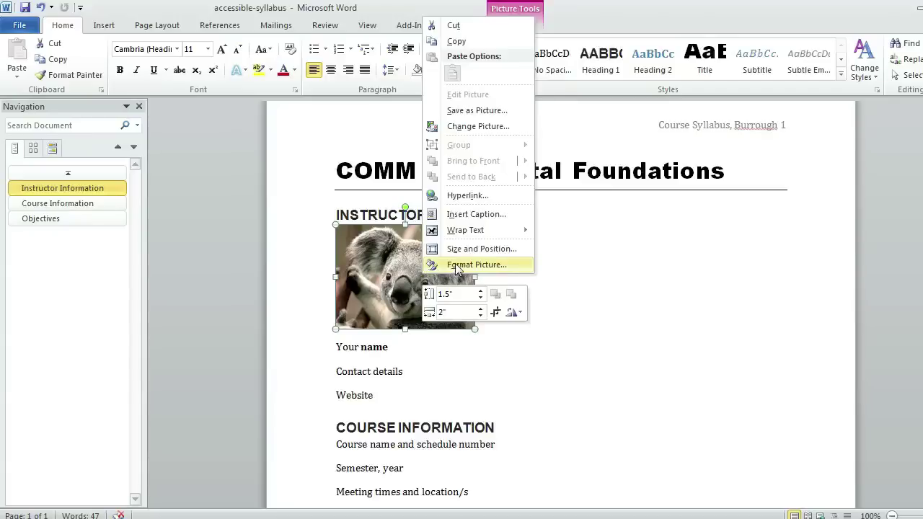
# Step: Give the koala photo alt text titled 'panda bear' with the description 'this is not a picture of me!'
pyautogui.click(456, 264)
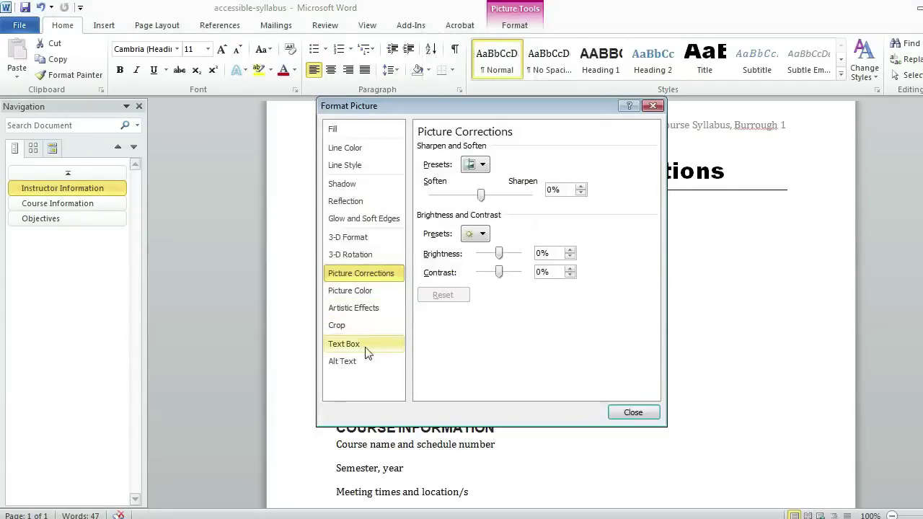
pyautogui.click(355, 364)
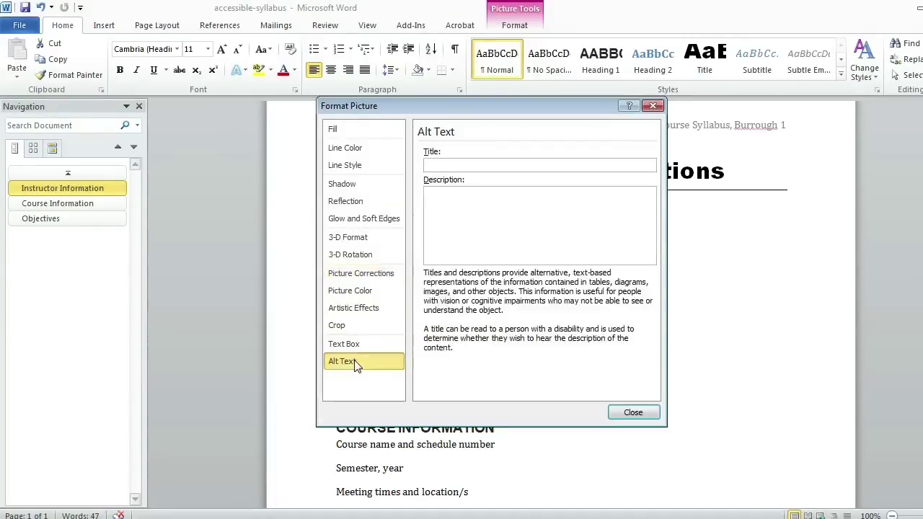
pyautogui.click(477, 165)
pyautogui.write('panda')
pyautogui.write('bear')
pyautogui.click(463, 205)
pyautogui.write('this is ')
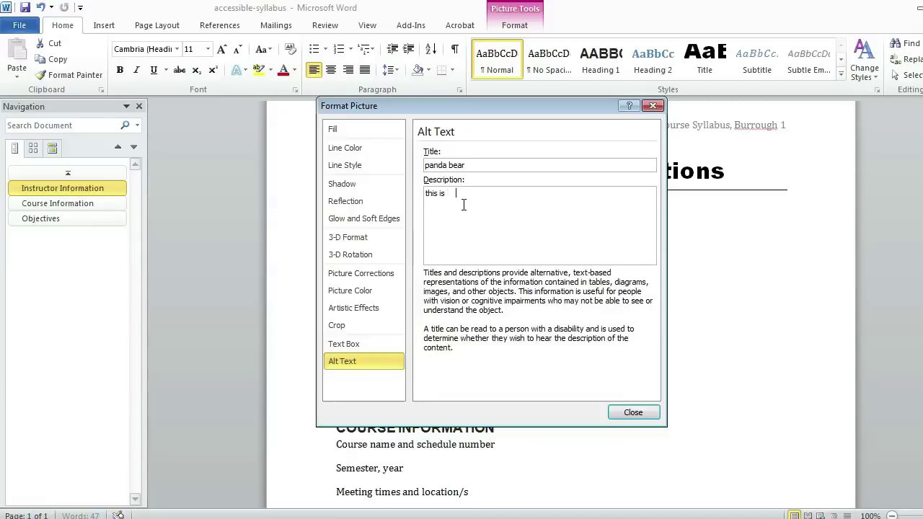
pyautogui.write('not a picture of me')
pyautogui.write('!')
pyautogui.click(629, 414)
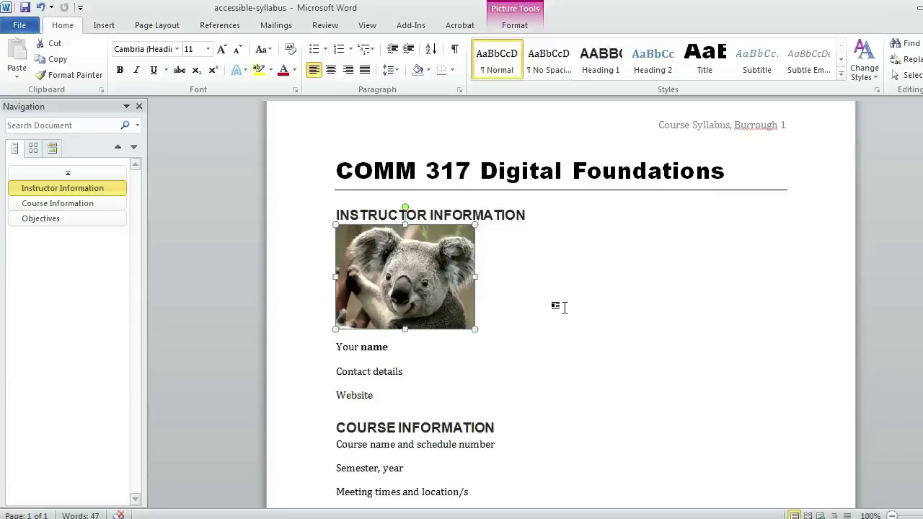
# Step: Insert an empty paragraph after the Course Outline line, above the schedule table
pyautogui.click(427, 358)
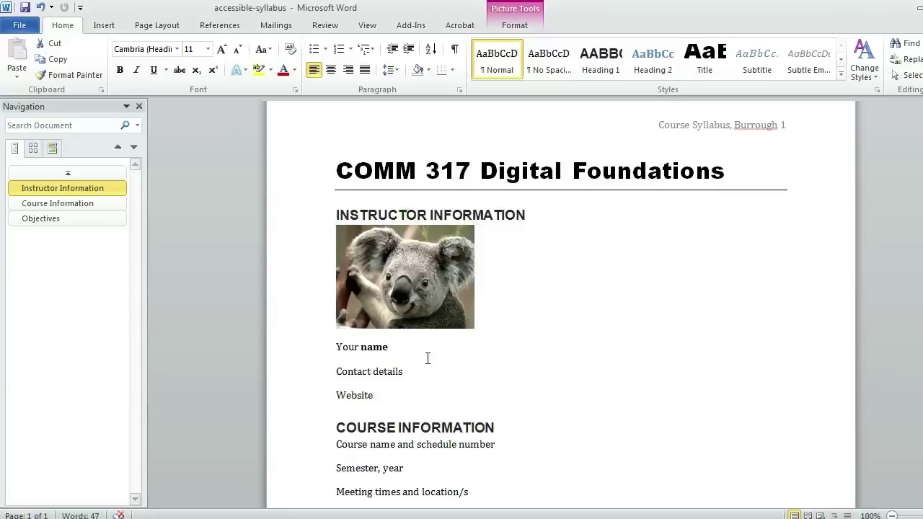
pyautogui.press('Down')
pyautogui.press('Down')
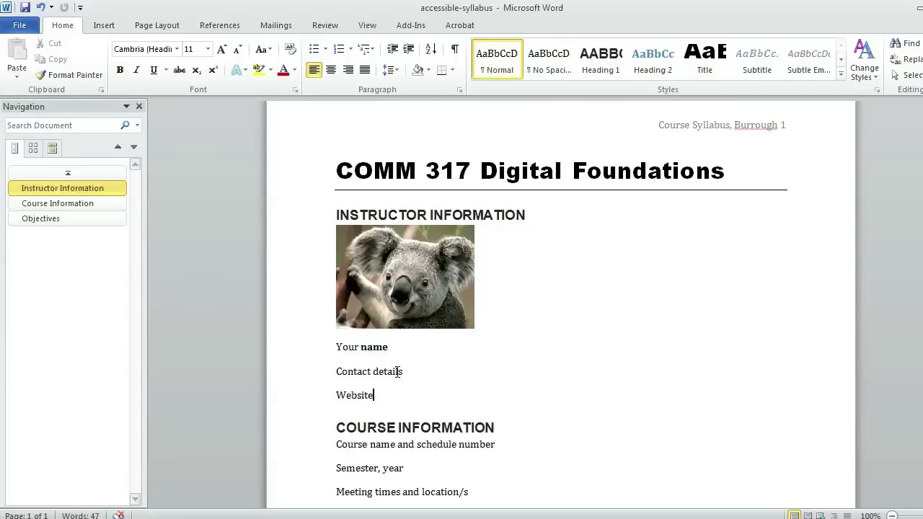
pyautogui.press('Down')
pyautogui.press('Down')
pyautogui.press('Down')
pyautogui.press('Down')
pyautogui.press('Down')
pyautogui.press('Down')
pyautogui.press('Down')
pyautogui.press('Down')
pyautogui.press('Down')
pyautogui.press('Down')
pyautogui.press('Down')
pyautogui.press('Down')
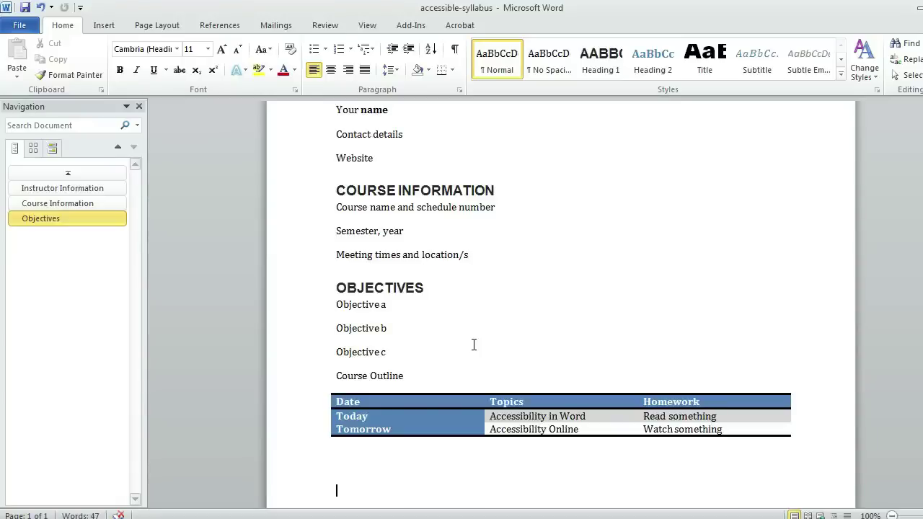
pyautogui.click(424, 376)
pyautogui.press('Return')
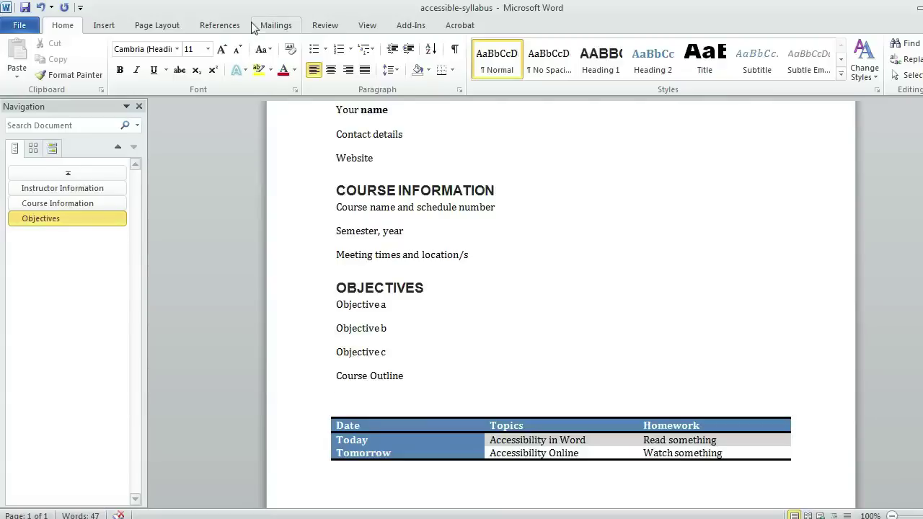
pyautogui.click(105, 27)
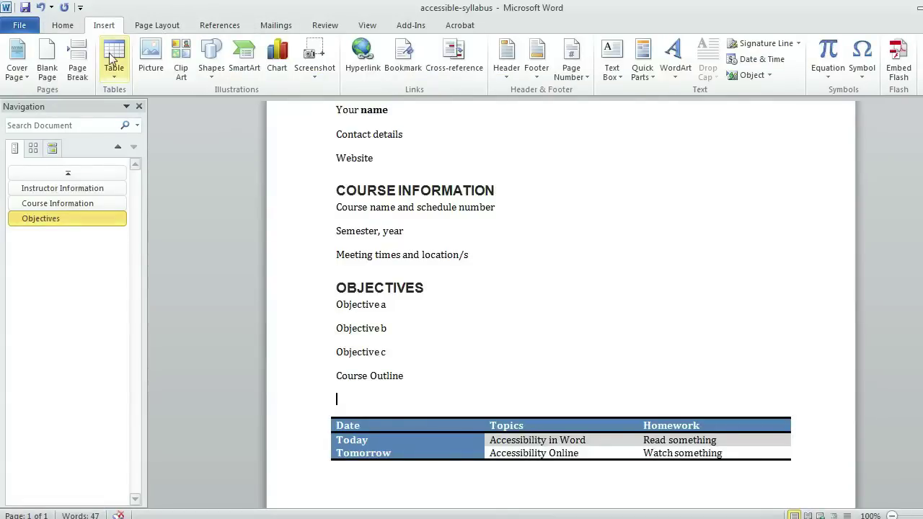
pyautogui.click(111, 60)
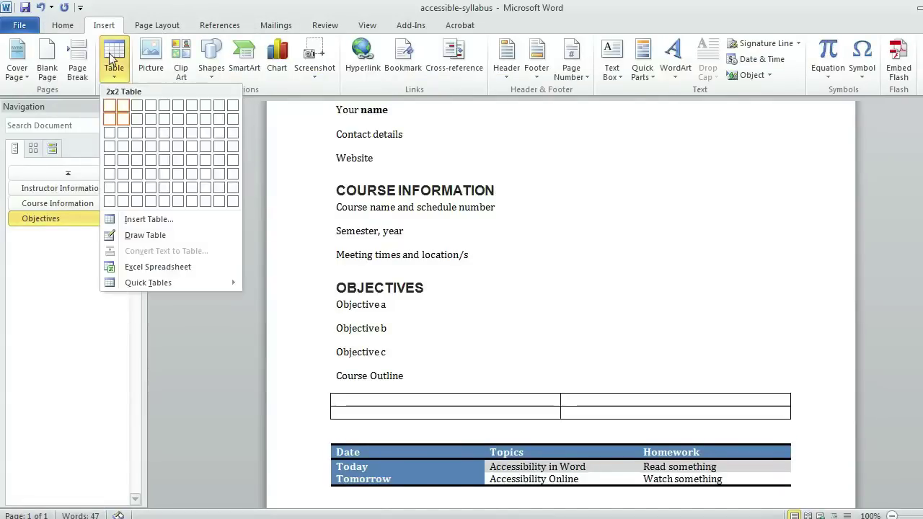
pyautogui.click(138, 132)
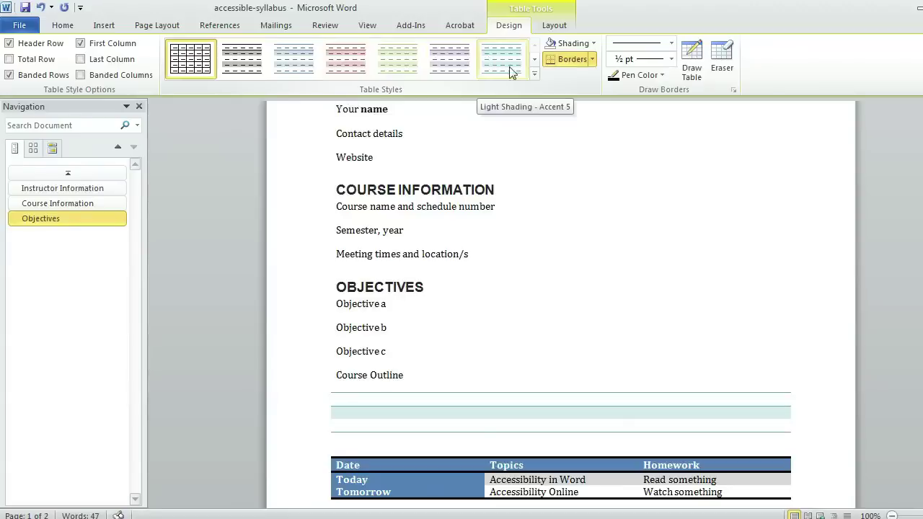
pyautogui.click(534, 74)
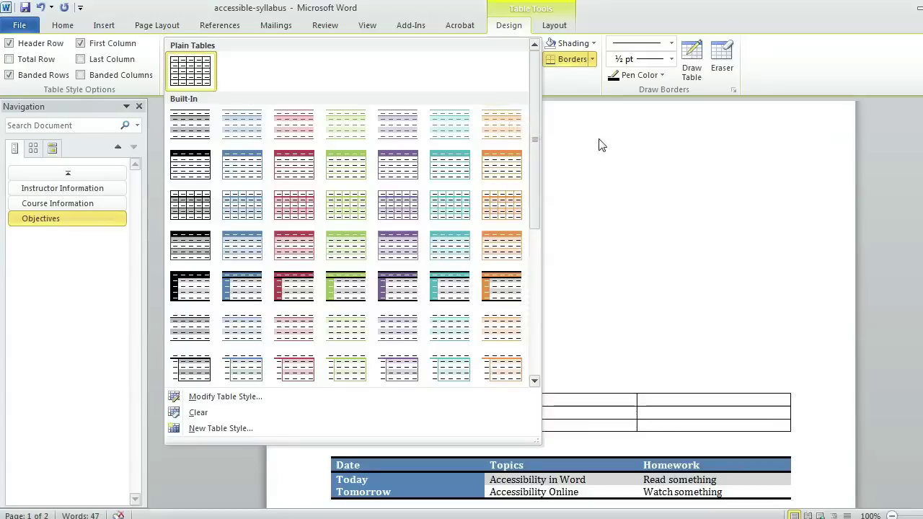
pyautogui.click(583, 175)
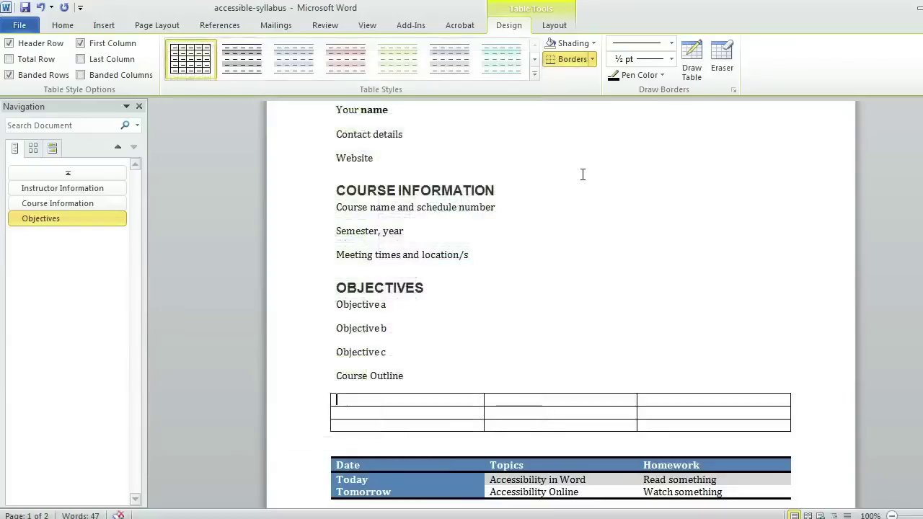
pyautogui.hotkey('ctrl', 'z')
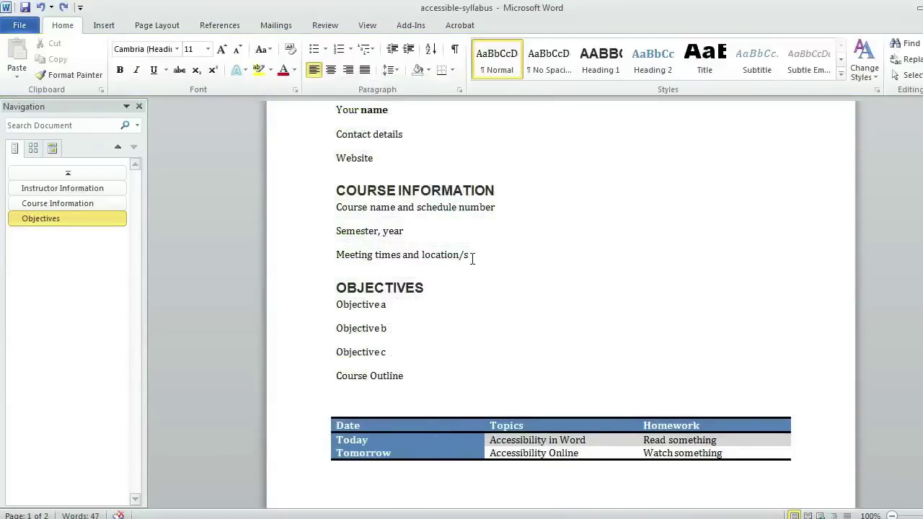
# Step: Caption the schedule table 'Table 1: Course Outline', positioned below the table
pyautogui.click(389, 396)
pyautogui.click(361, 426)
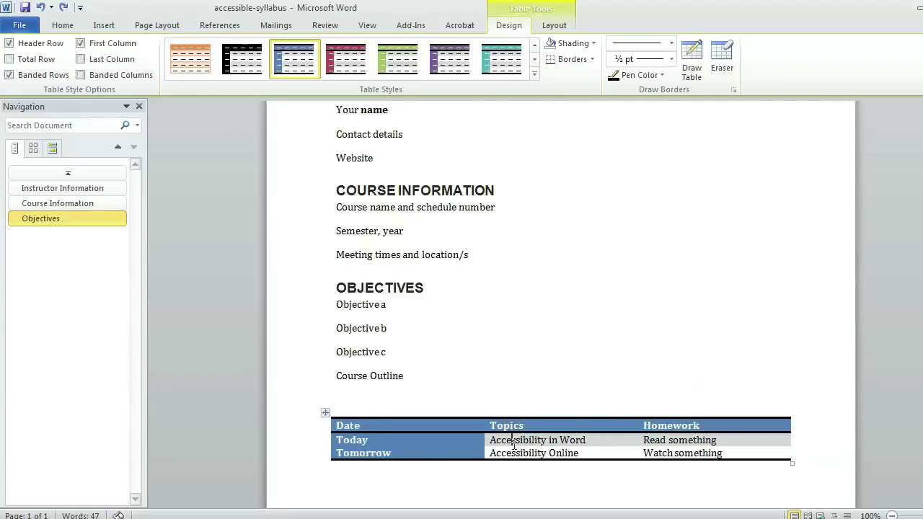
pyautogui.doubleClick(357, 441)
pyautogui.rightClick(325, 413)
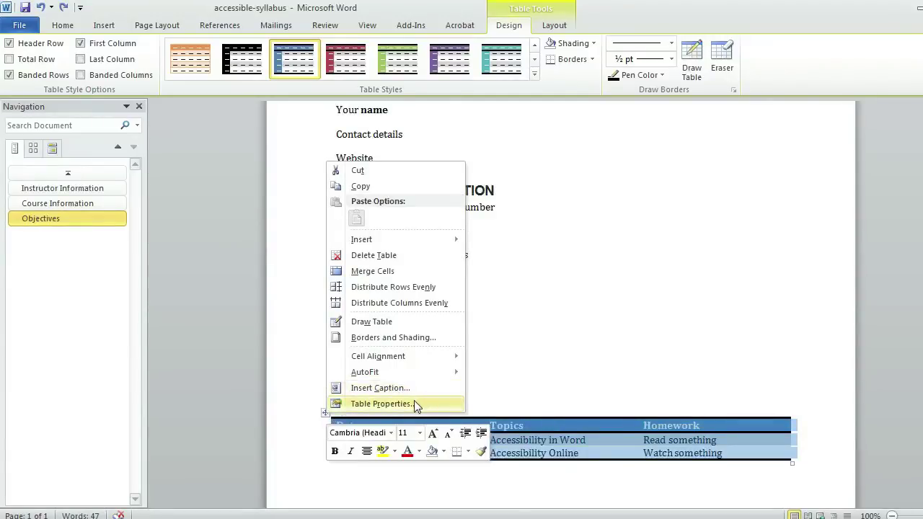
pyautogui.click(414, 390)
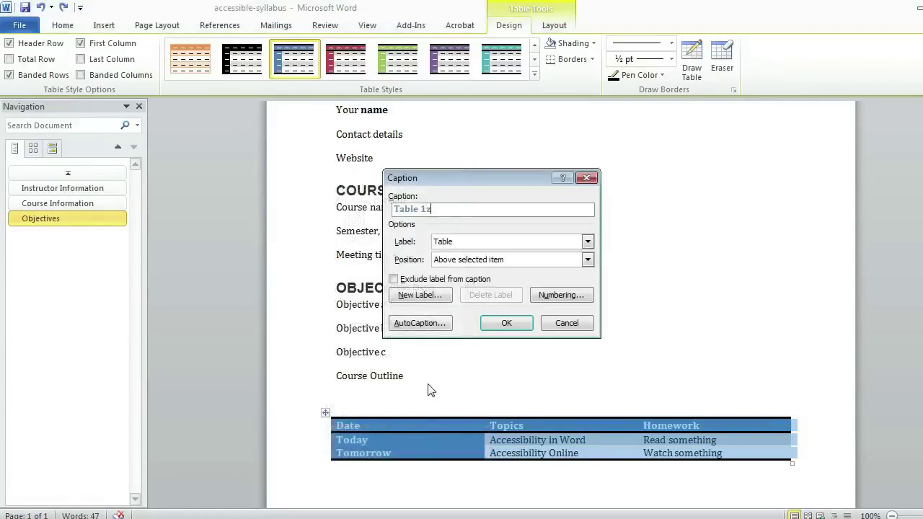
pyautogui.press('BackSpace')
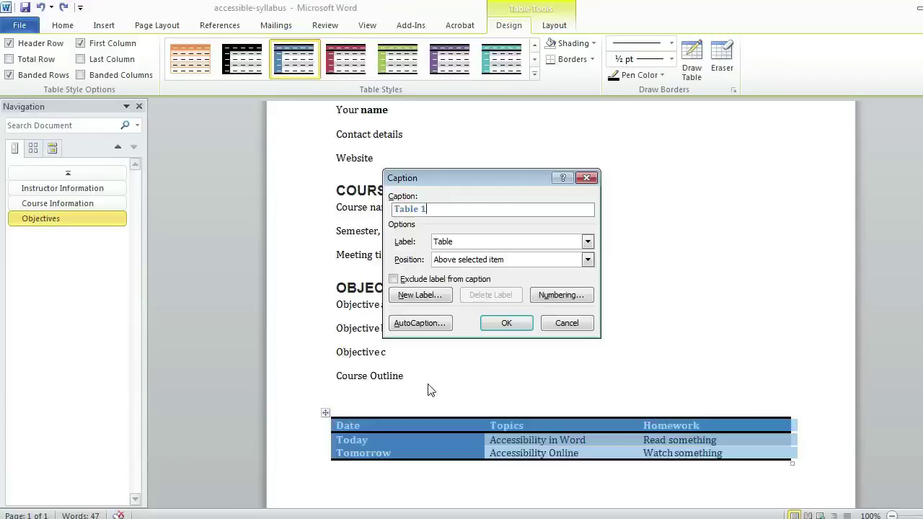
pyautogui.write(': C')
pyautogui.write('ourse Outline')
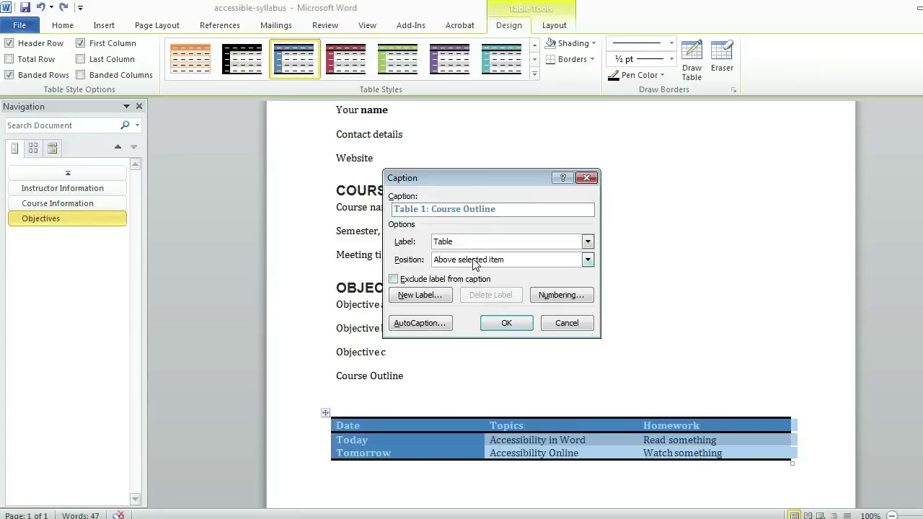
pyautogui.click(588, 261)
pyautogui.click(552, 302)
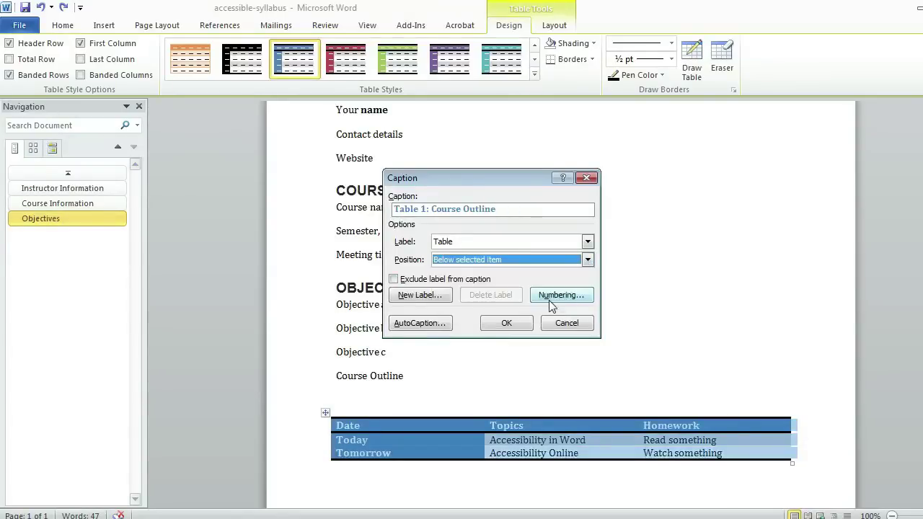
pyautogui.click(508, 324)
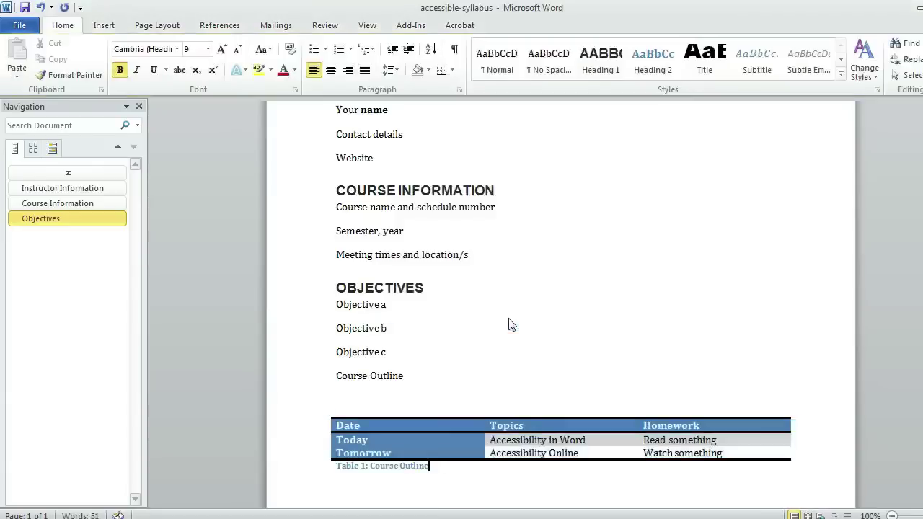
# Step: Format the Course Outline line as Heading 1, then select the schedule table
pyautogui.click(407, 376)
pyautogui.tripleClick(407, 376)
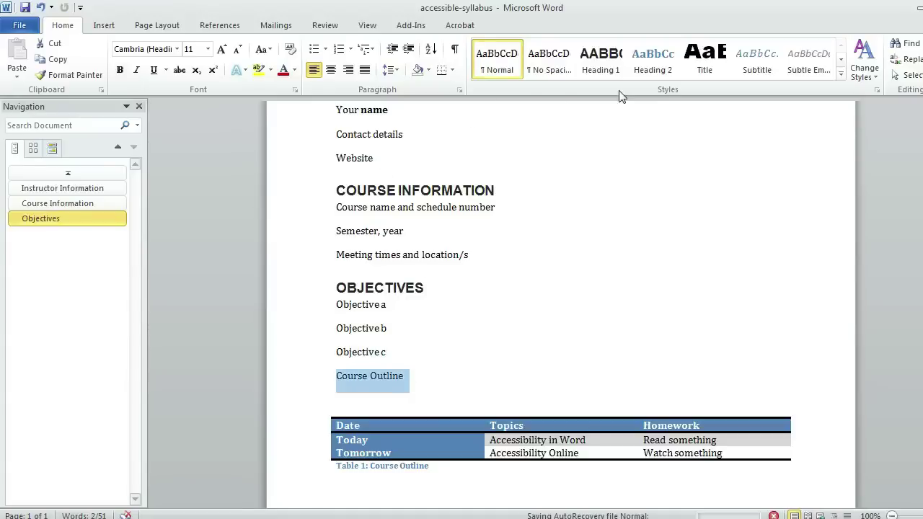
pyautogui.click(610, 73)
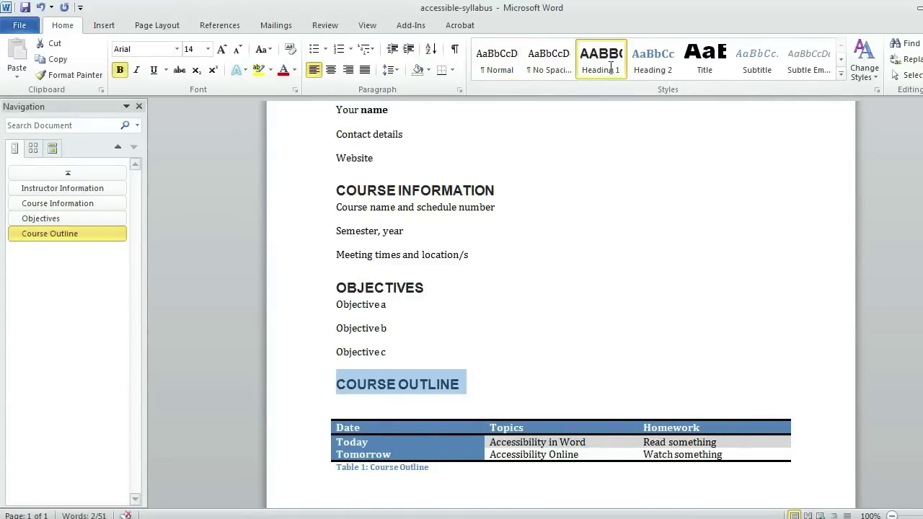
pyautogui.click(471, 389)
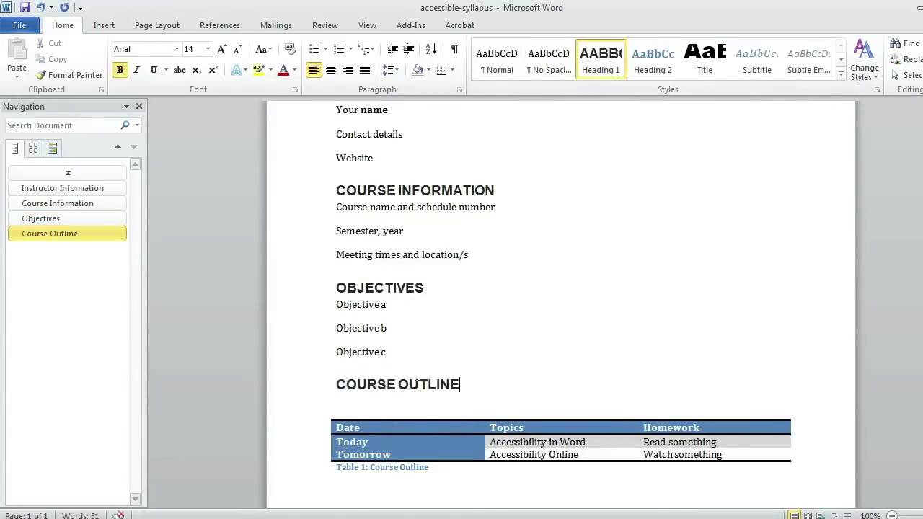
pyautogui.moveTo(403, 441)
pyautogui.click(325, 416)
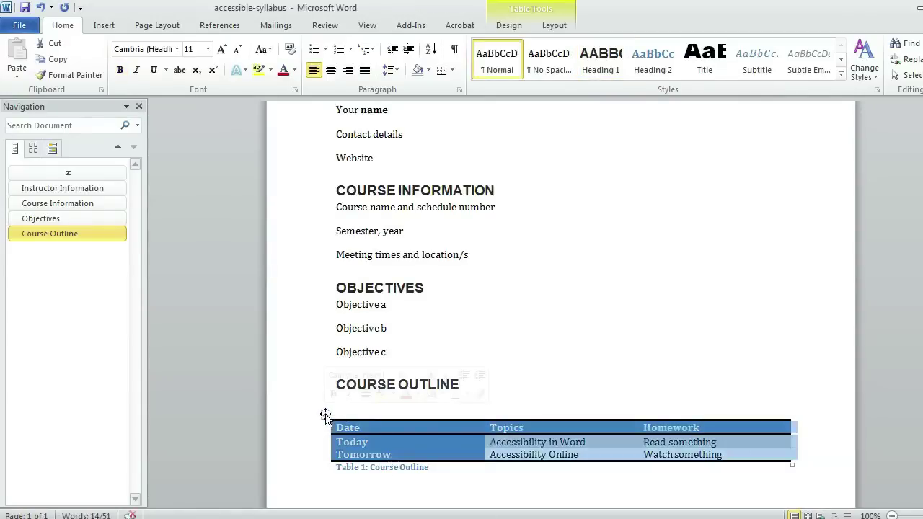
pyautogui.rightClick(326, 416)
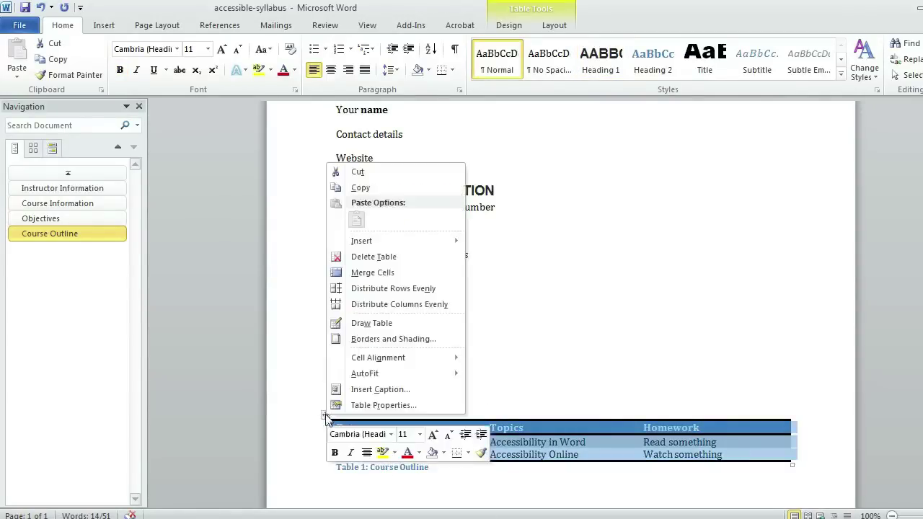
# Step: Open Table Properties for the schedule table at its Alt Text tab
pyautogui.press('Up')
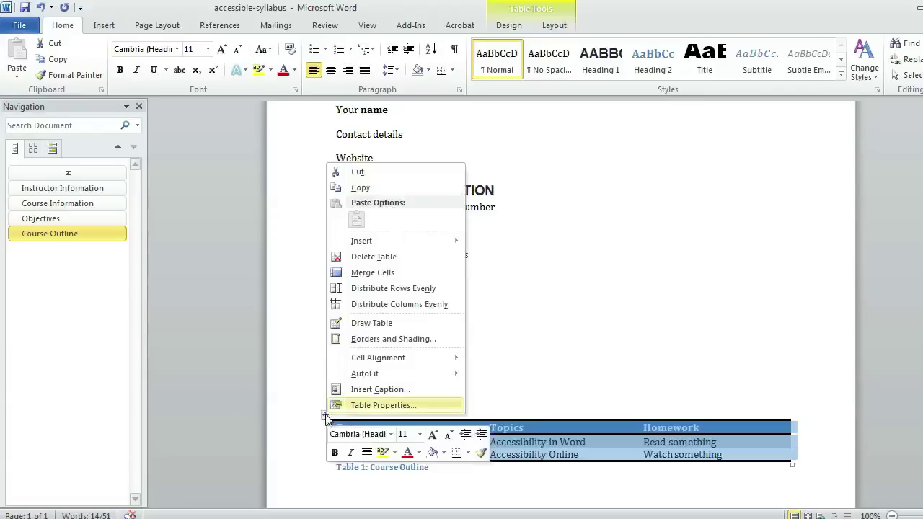
pyautogui.press('Return')
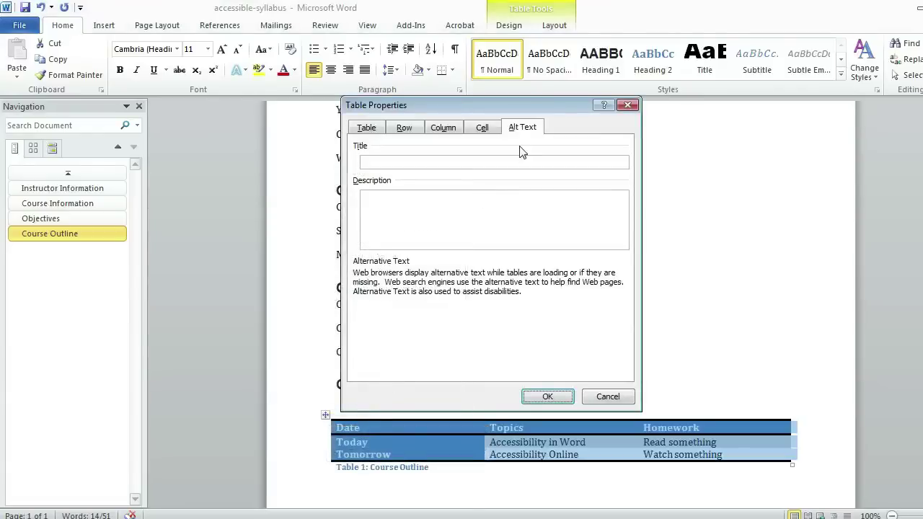
pyautogui.click(528, 134)
pyautogui.click(360, 134)
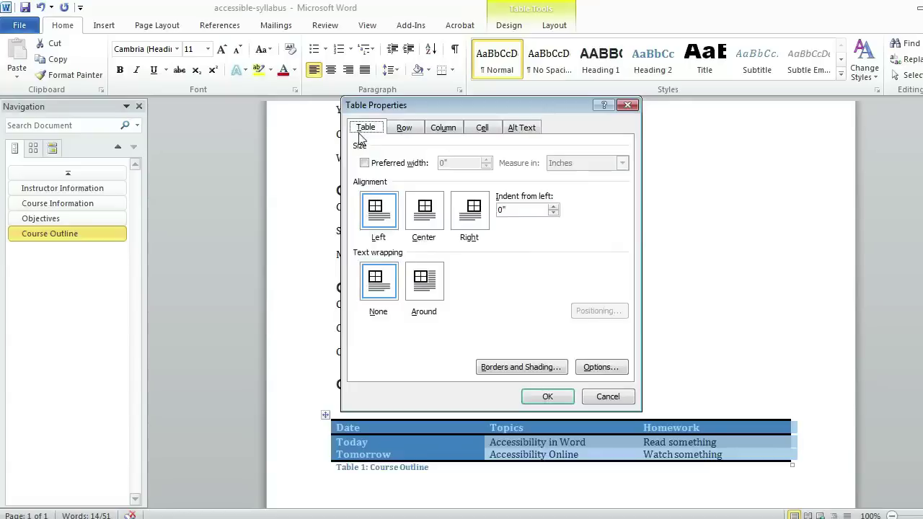
pyautogui.click(516, 133)
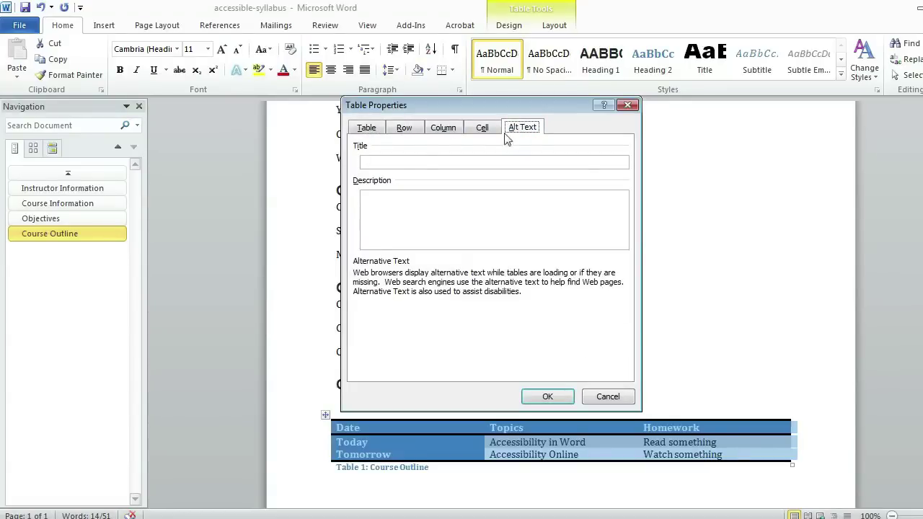
# Step: Enter table alt text title 'Table of course schedule' and description 'Dates, topics, and homework'
pyautogui.click(385, 162)
pyautogui.write('Table')
pyautogui.write(' of cour')
pyautogui.write('seschedule')
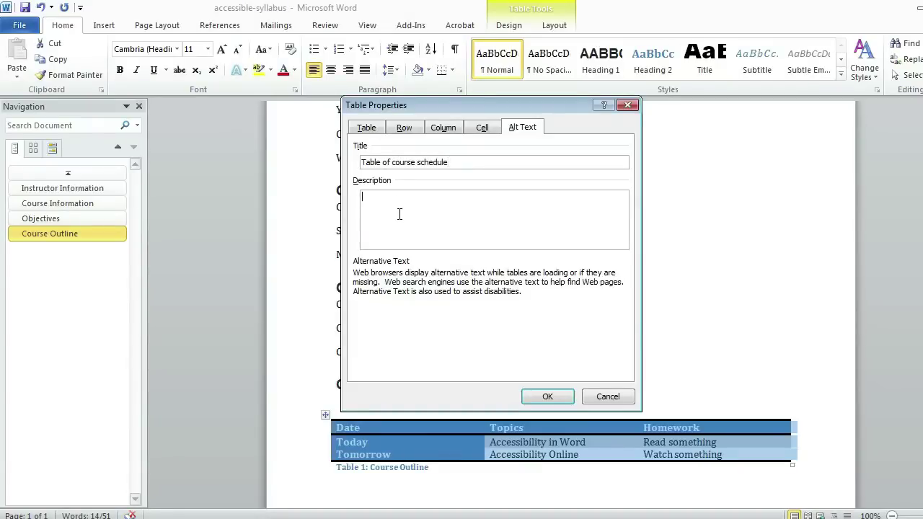
pyautogui.write('Dates, topi')
pyautogui.write('cs, and homewo')
pyautogui.press('BackSpace')
pyautogui.press('BackSpace')
pyautogui.press('BackSpace')
pyautogui.write('mw')
pyautogui.press('BackSpace')
pyautogui.write('ew')
pyautogui.press('BackSpace')
pyautogui.write('wo')
pyautogui.write('rk')
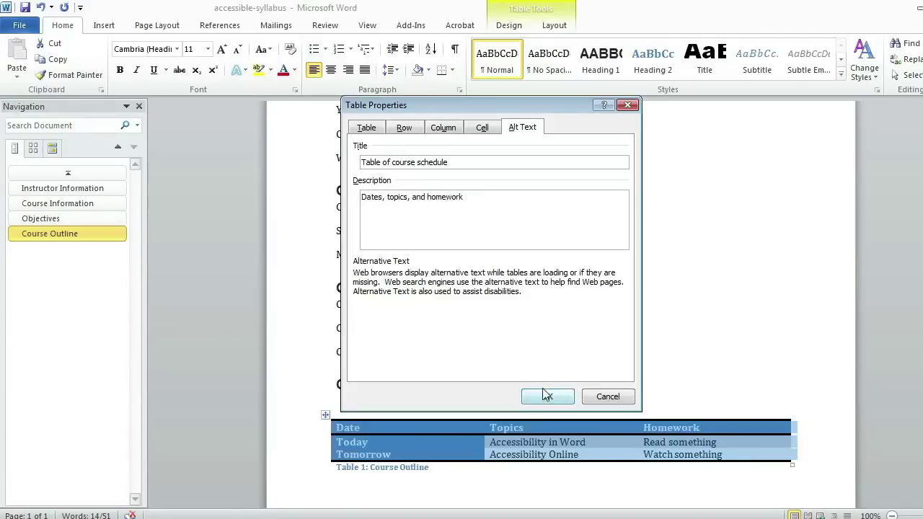
pyautogui.click(544, 394)
pyautogui.click(494, 291)
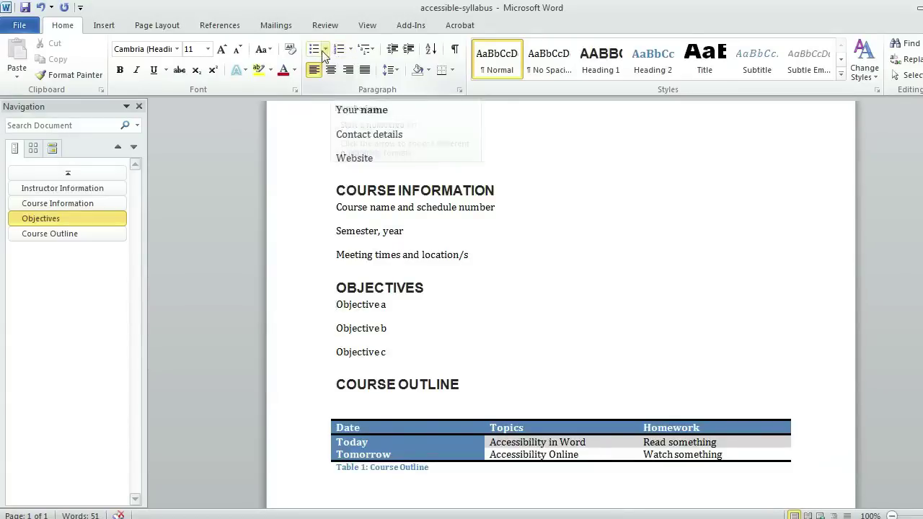
# Step: Bullet Objective a, then join Objectives b and c into the same bulleted list
pyautogui.click(316, 50)
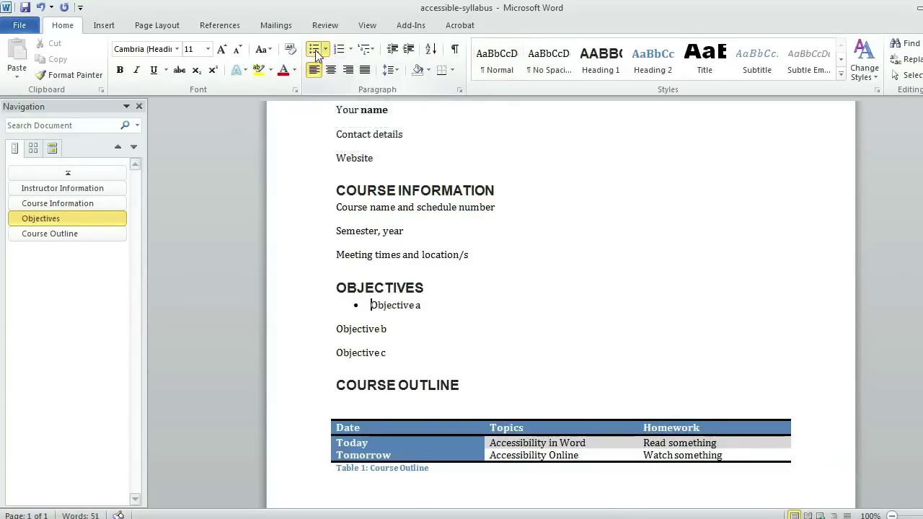
pyautogui.click(332, 329)
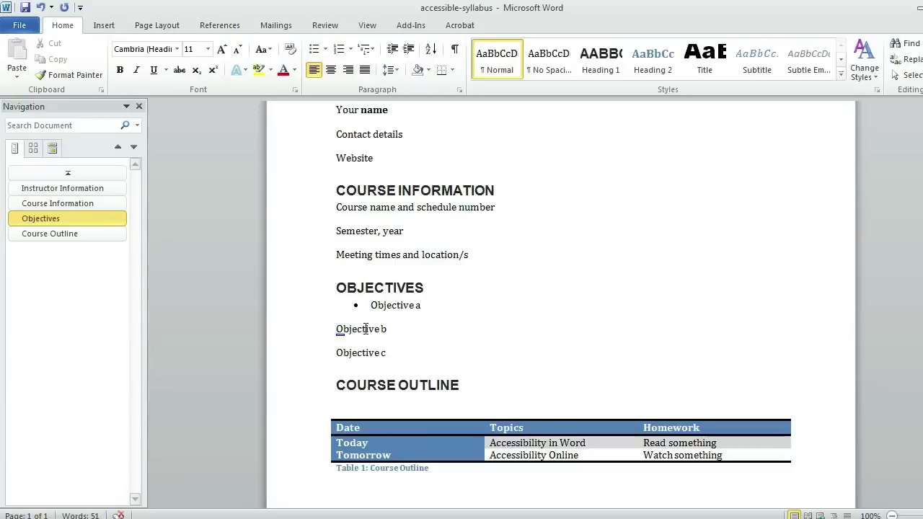
pyautogui.write('^')
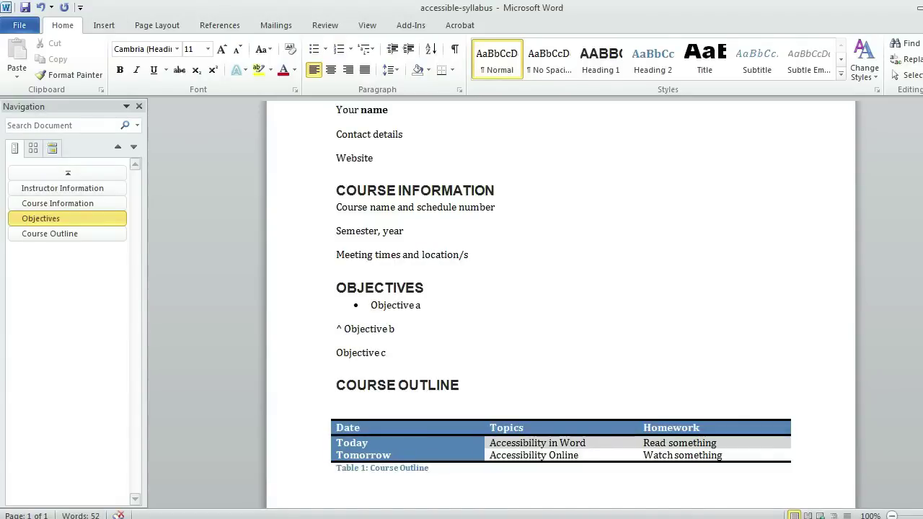
pyautogui.press('BackSpace')
pyautogui.press('BackSpace')
pyautogui.press('BackSpace')
pyautogui.press('Return')
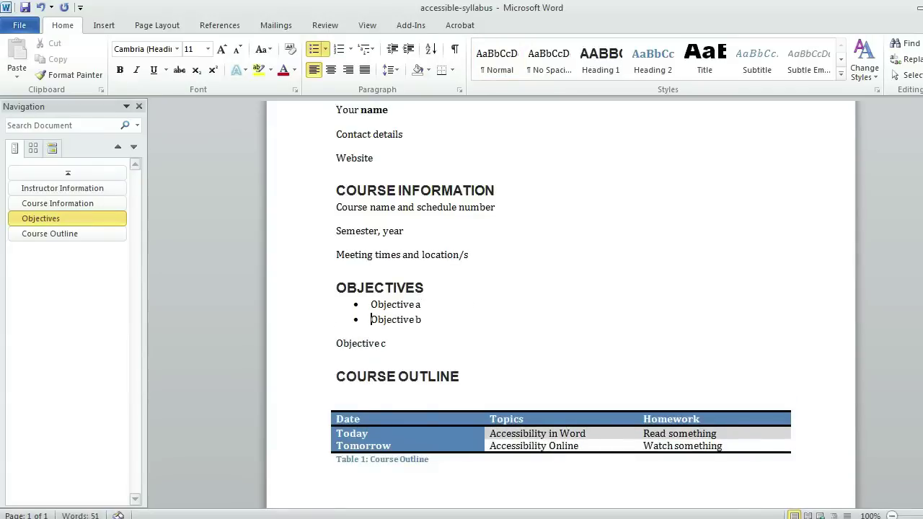
pyautogui.click(367, 330)
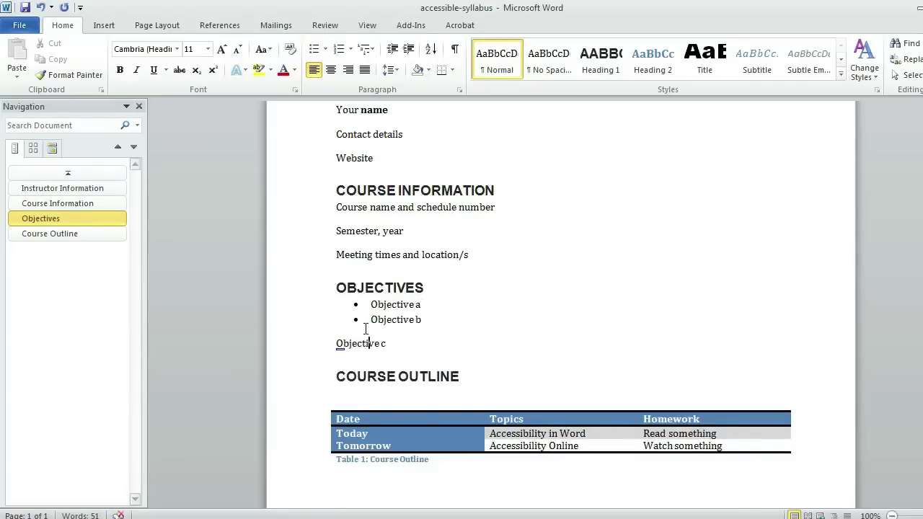
pyautogui.press('BackSpace')
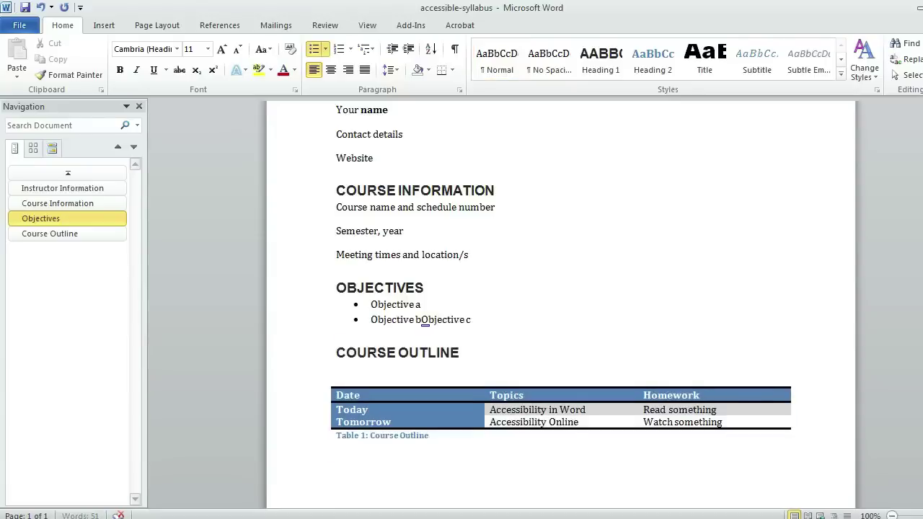
pyautogui.press('Return')
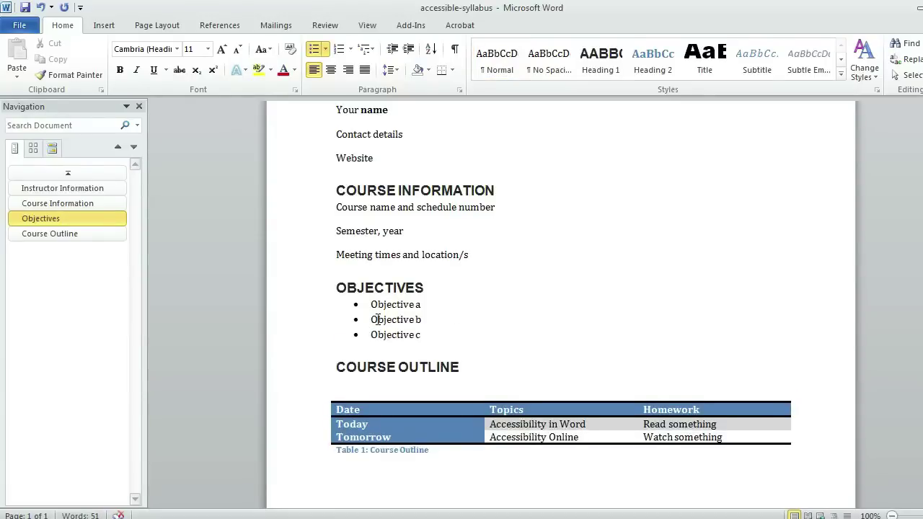
pyautogui.moveTo(372, 304); pyautogui.dragTo(381, 318)
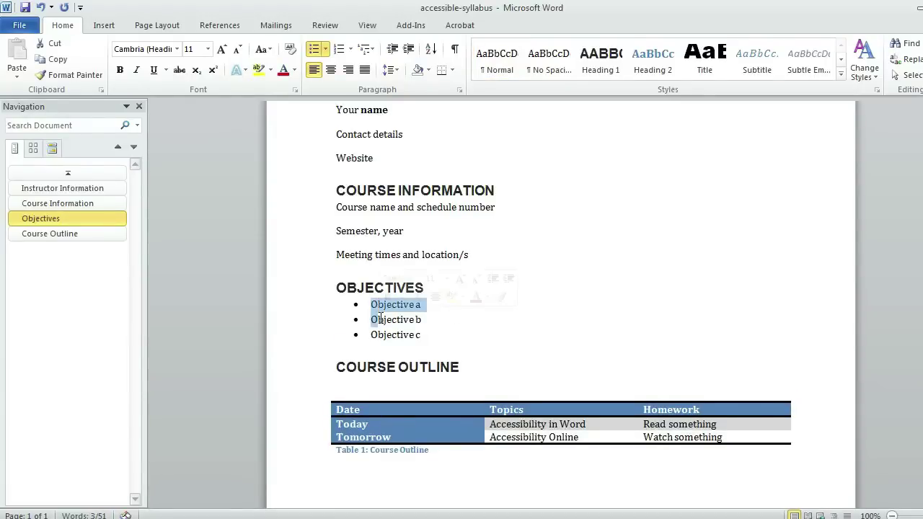
pyautogui.click(423, 335)
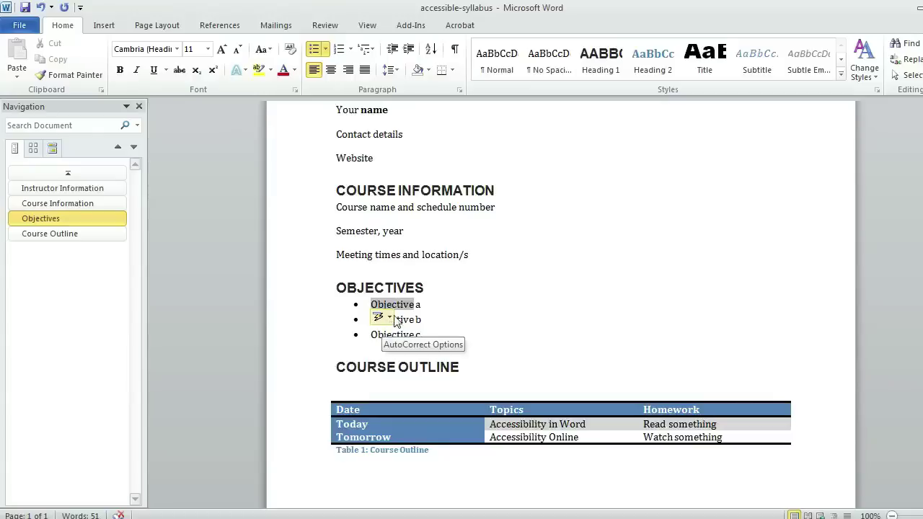
pyautogui.click(355, 304)
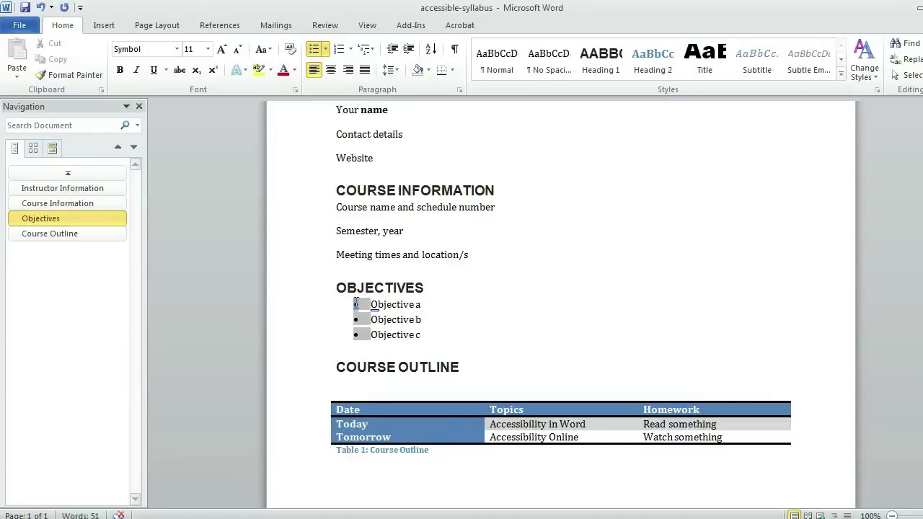
pyautogui.rightClick(357, 304)
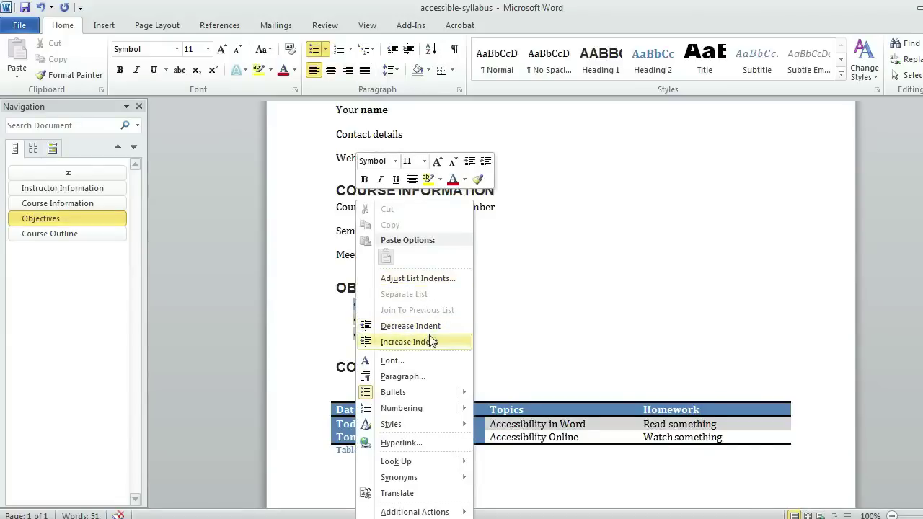
pyautogui.moveTo(404, 393)
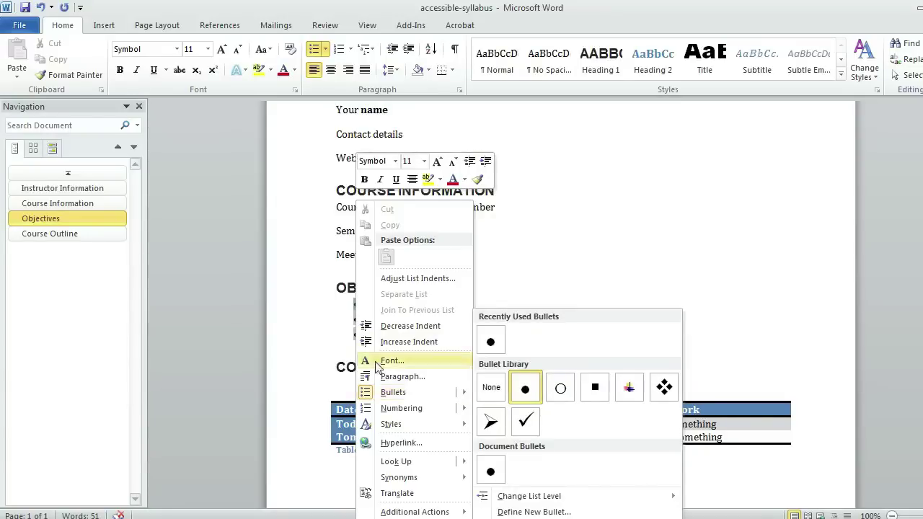
pyautogui.click(317, 315)
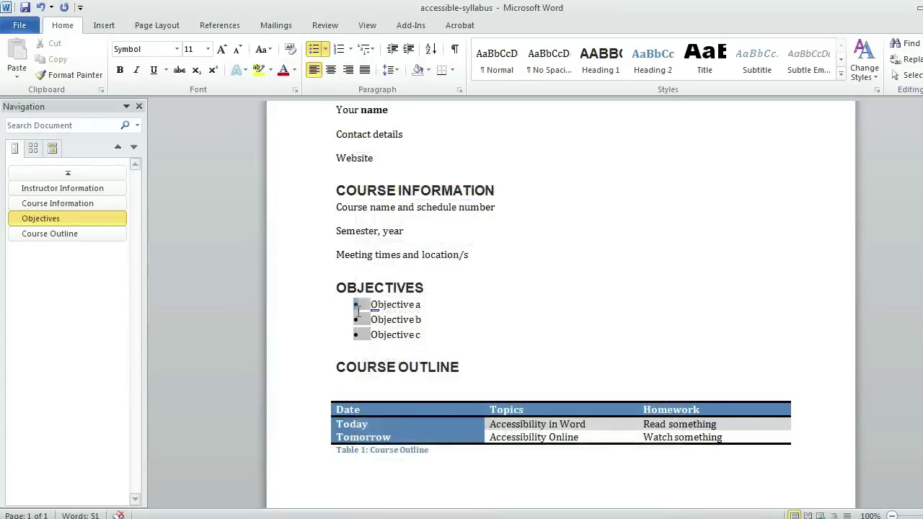
pyautogui.click(359, 310)
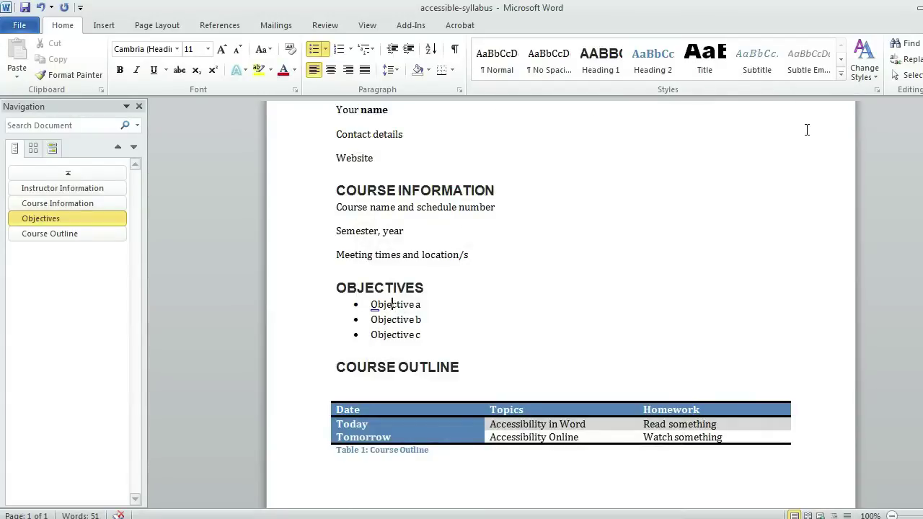
# Step: Float the Styles pane and open the List Paragraph style for modification
pyautogui.click(877, 90)
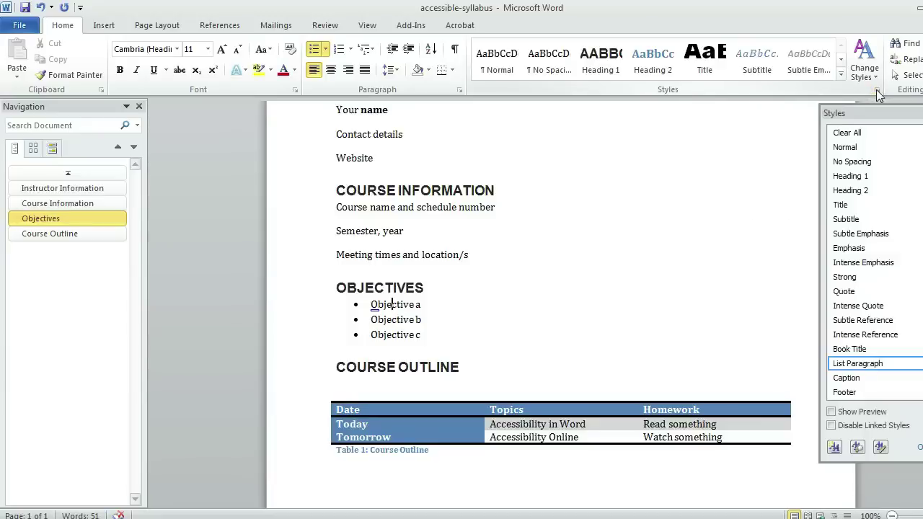
pyautogui.moveTo(874, 112); pyautogui.dragTo(675, 129)
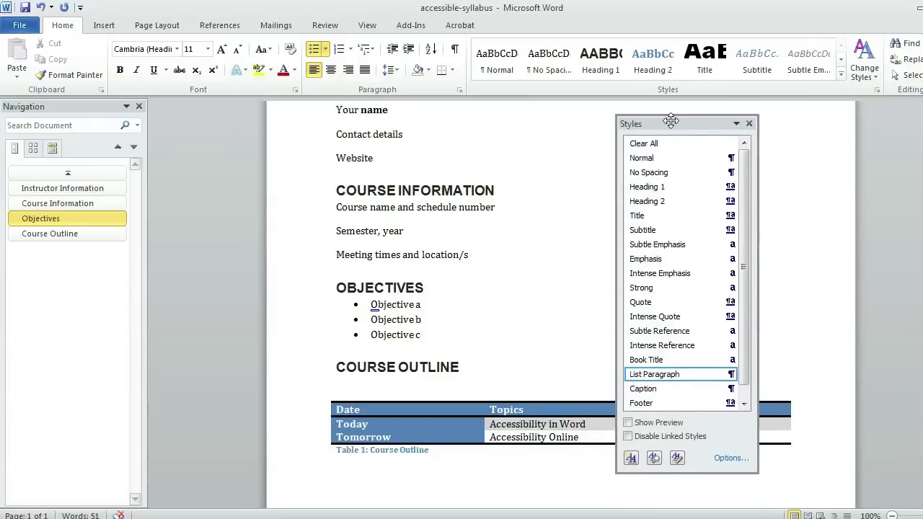
pyautogui.moveTo(674, 130); pyautogui.dragTo(671, 112)
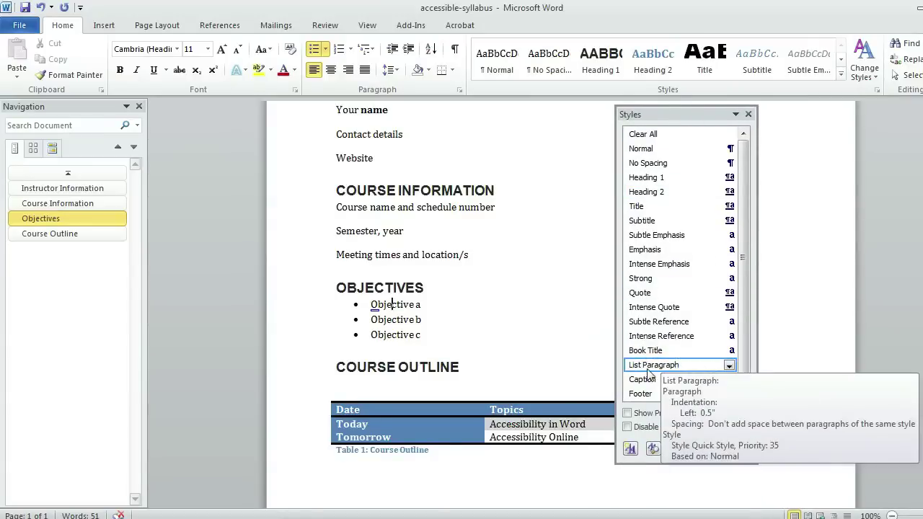
pyautogui.moveTo(653, 365)
pyautogui.click(729, 366)
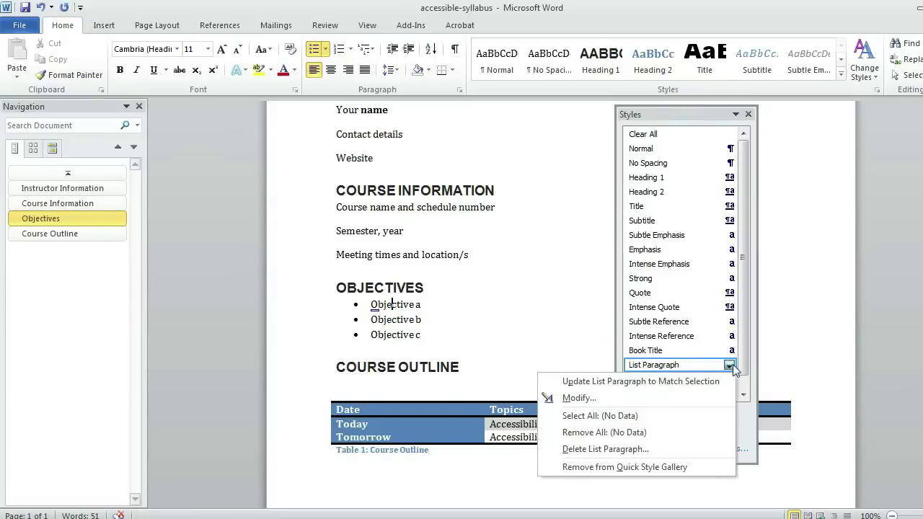
pyautogui.click(617, 401)
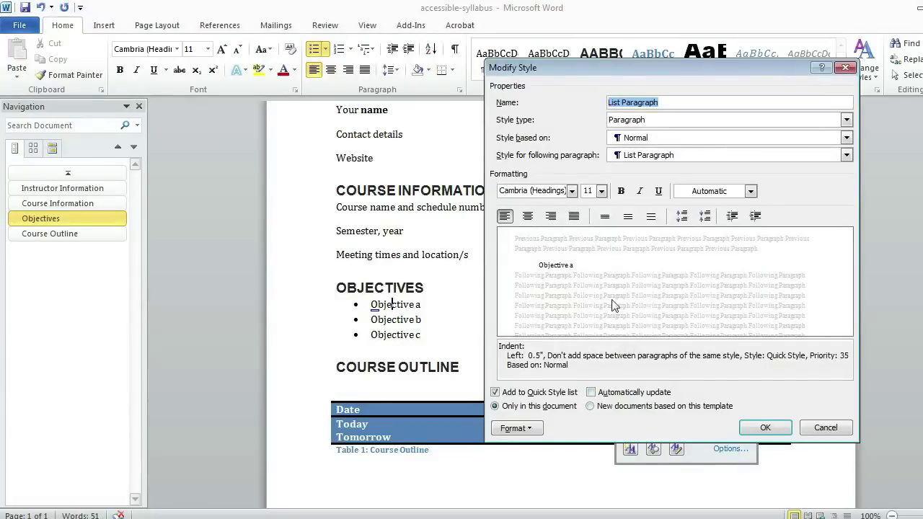
# Step: Change the List Paragraph style to 10 pt font size with Bold on
pyautogui.click(601, 191)
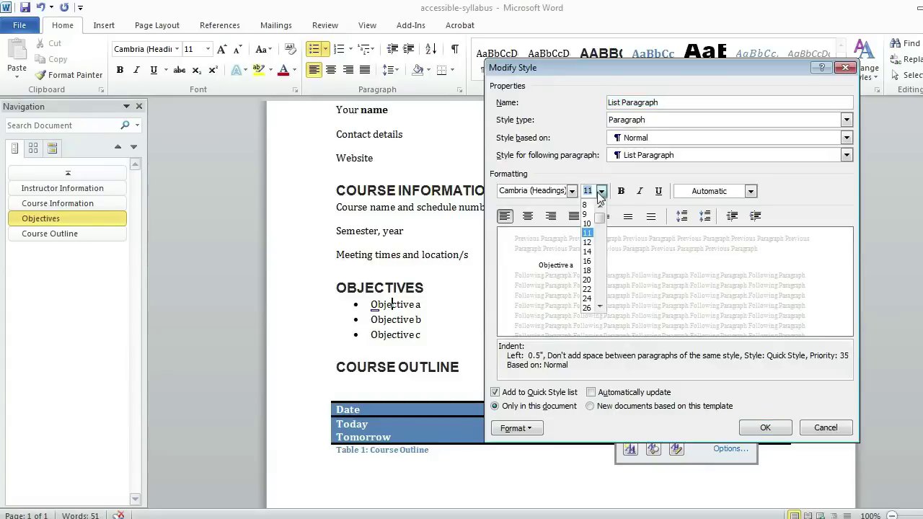
pyautogui.click(589, 227)
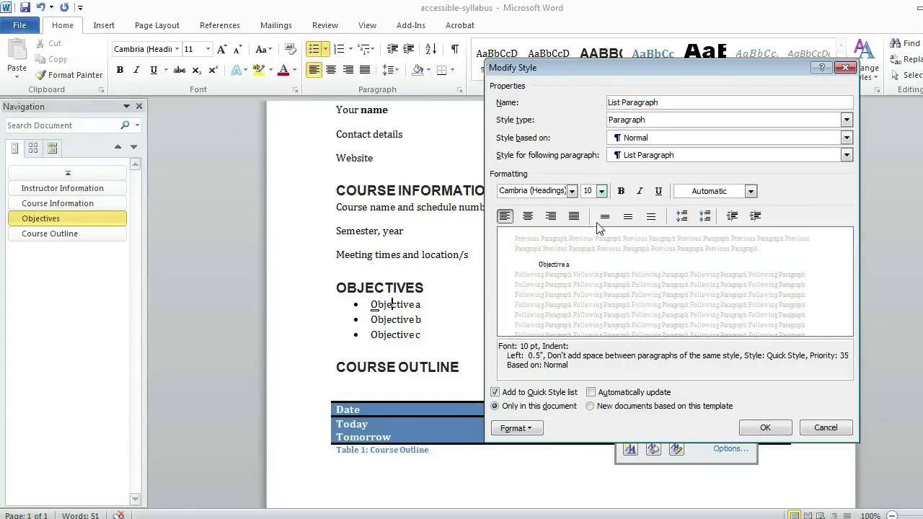
pyautogui.click(621, 193)
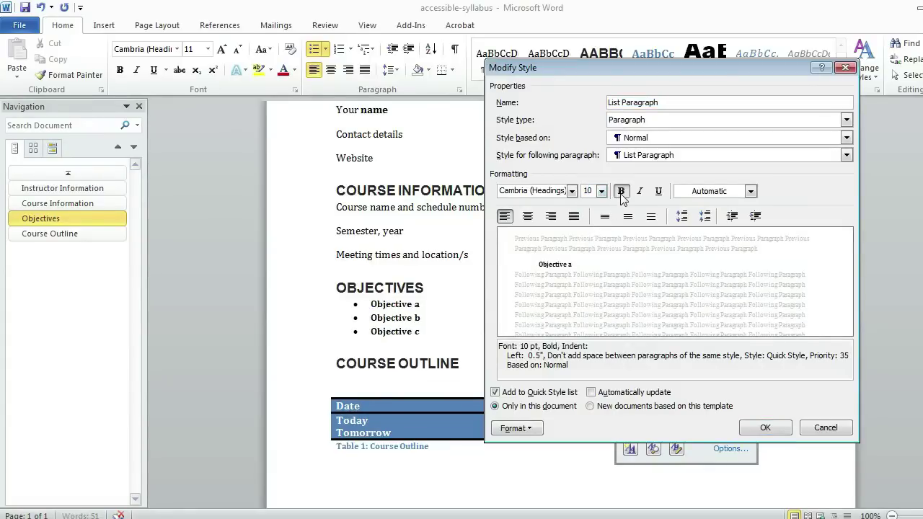
pyautogui.click(762, 429)
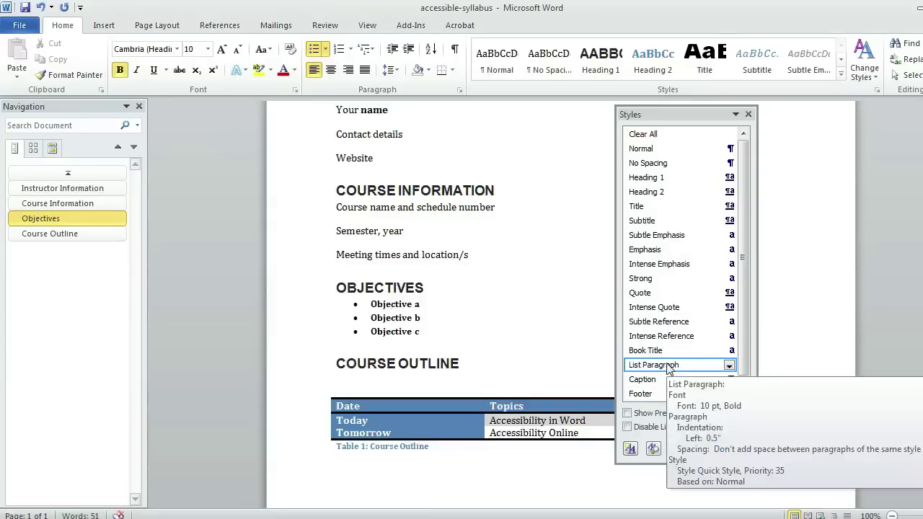